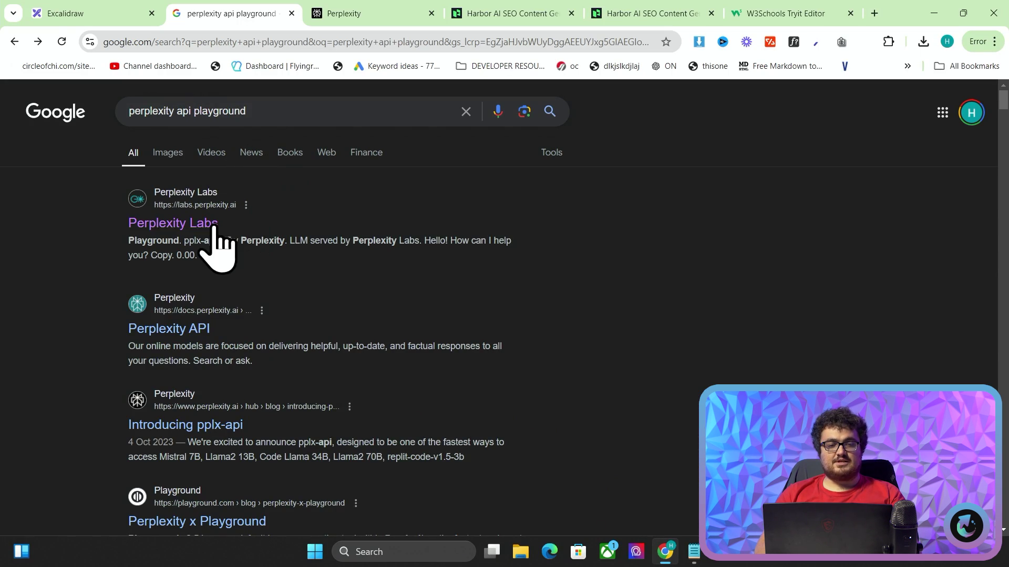
Step: Ask the Perplexity Labs playground to 'find some data about womens clothing trends in 2024'
click(203, 225)
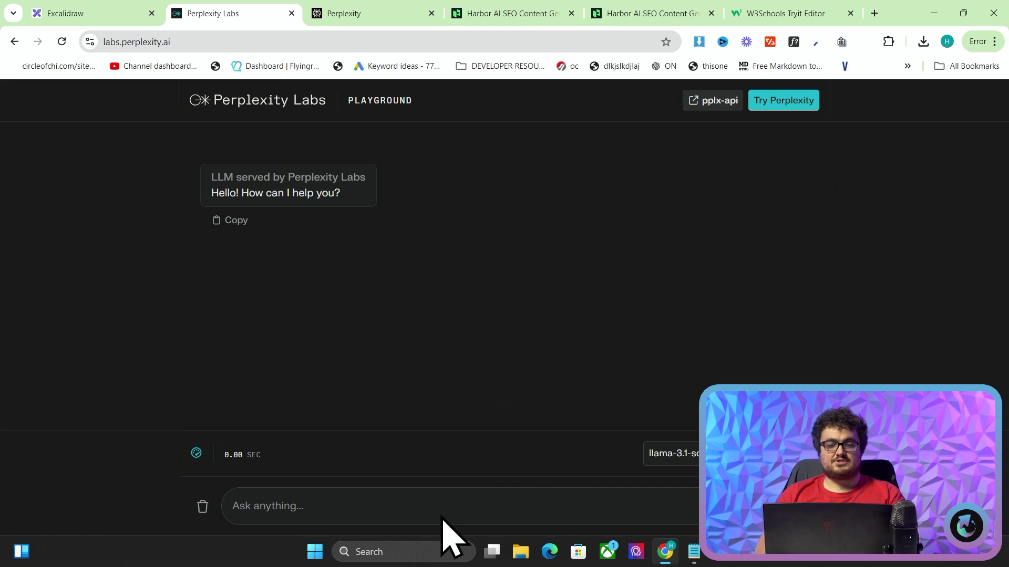
click(448, 504)
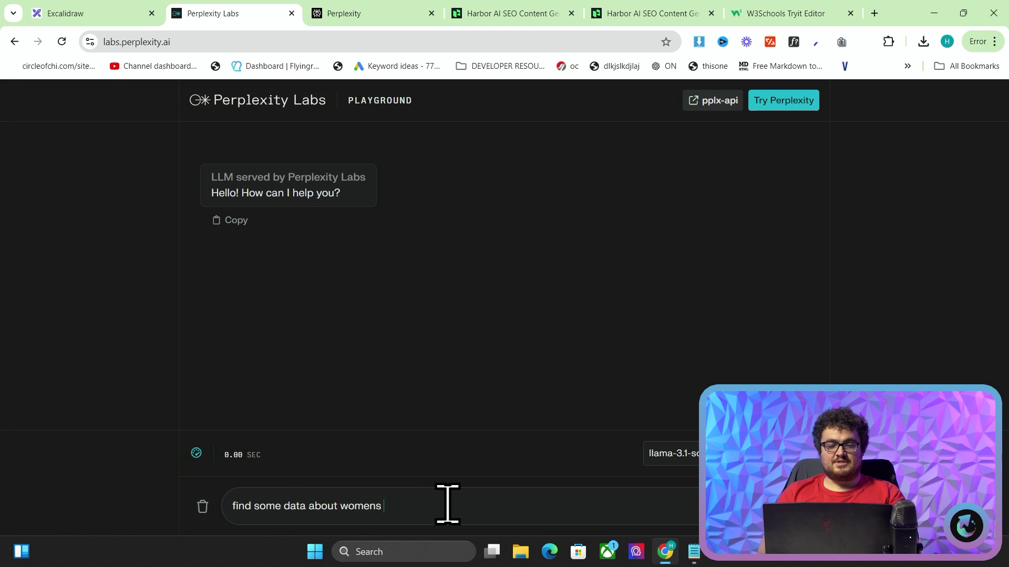
text(find some data about womens clothing trends in 2)
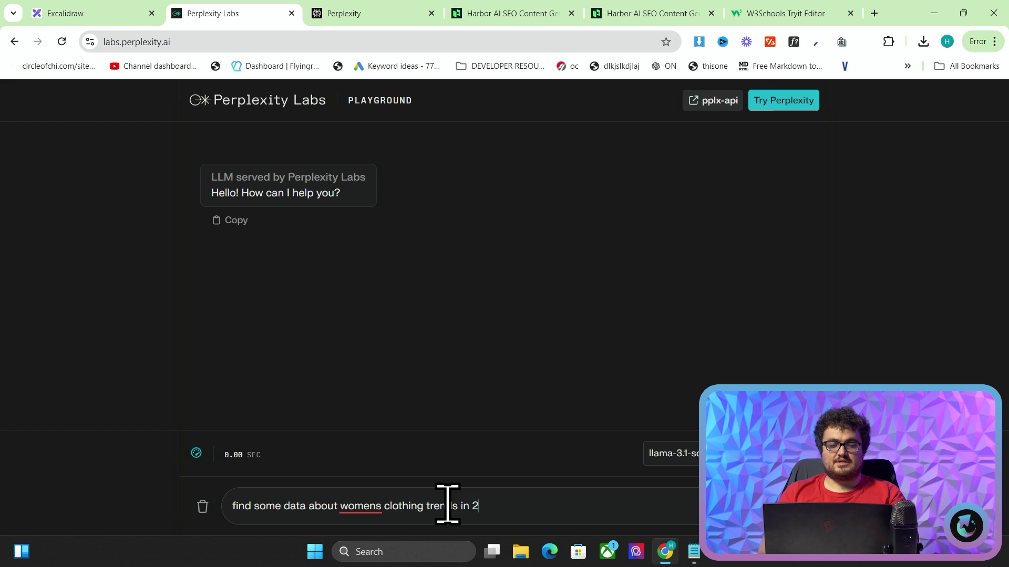
text(024)
key(Return)
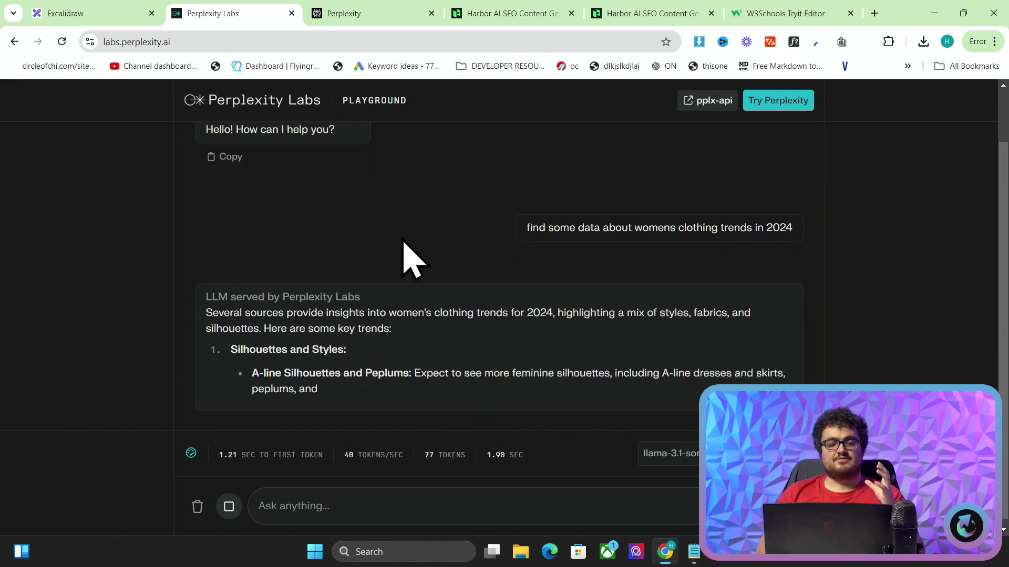
Step: Submit the same clothing trends 2024 prompt as a search on the main Perplexity site
triple_click(646, 192)
key(ctrl+c)
key(ctrl+Tab)
key(ctrl+v)
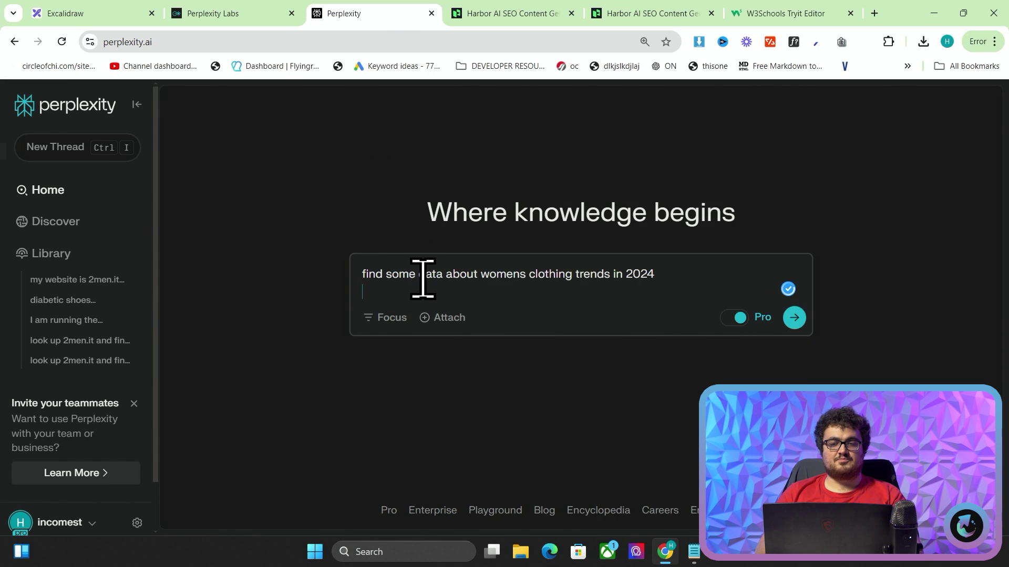
key(Return)
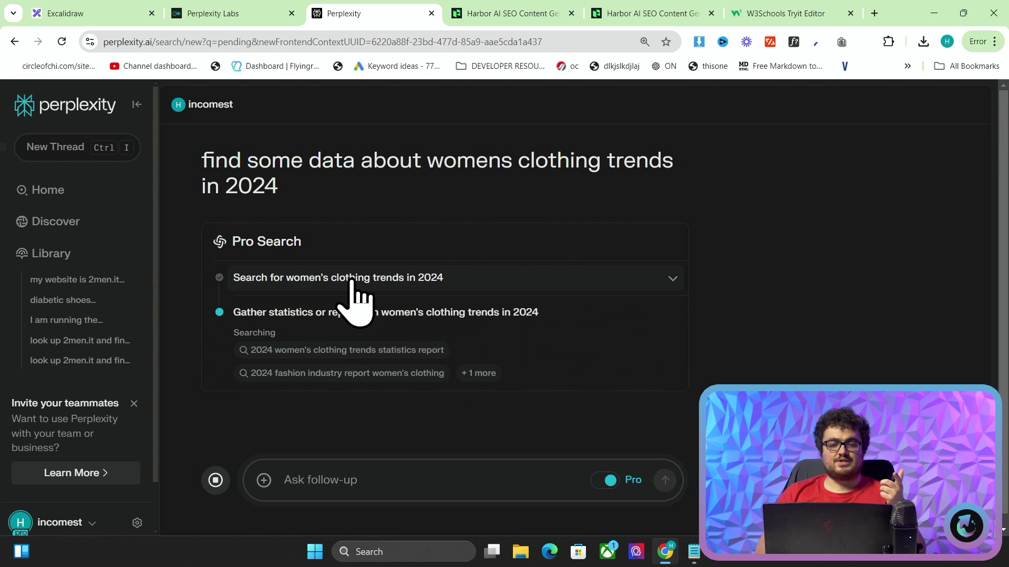
Step: Expand the search step and Gather statistics details, then read through the sourced answer
click(357, 283)
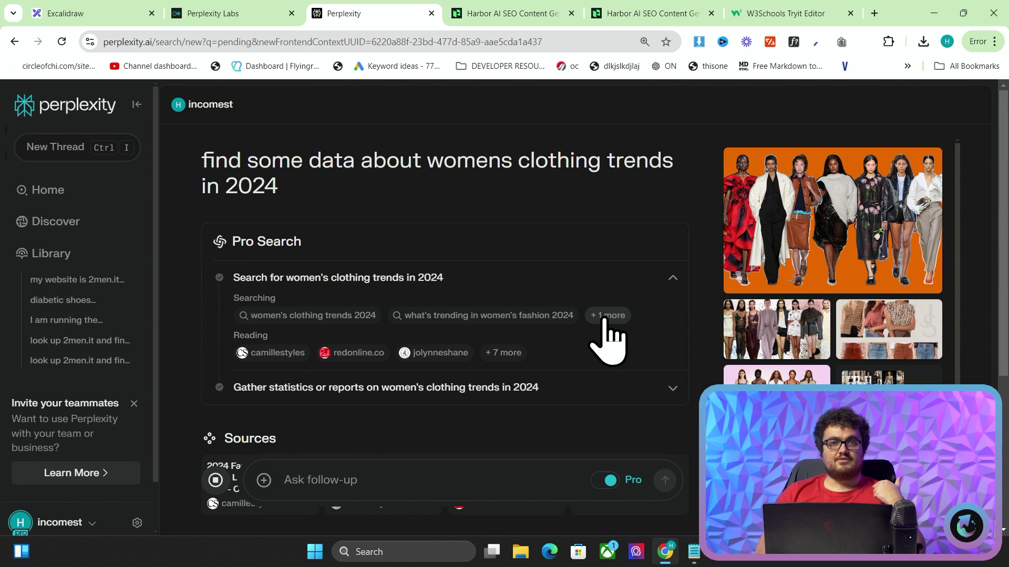
scroll(517, 347, down, 1)
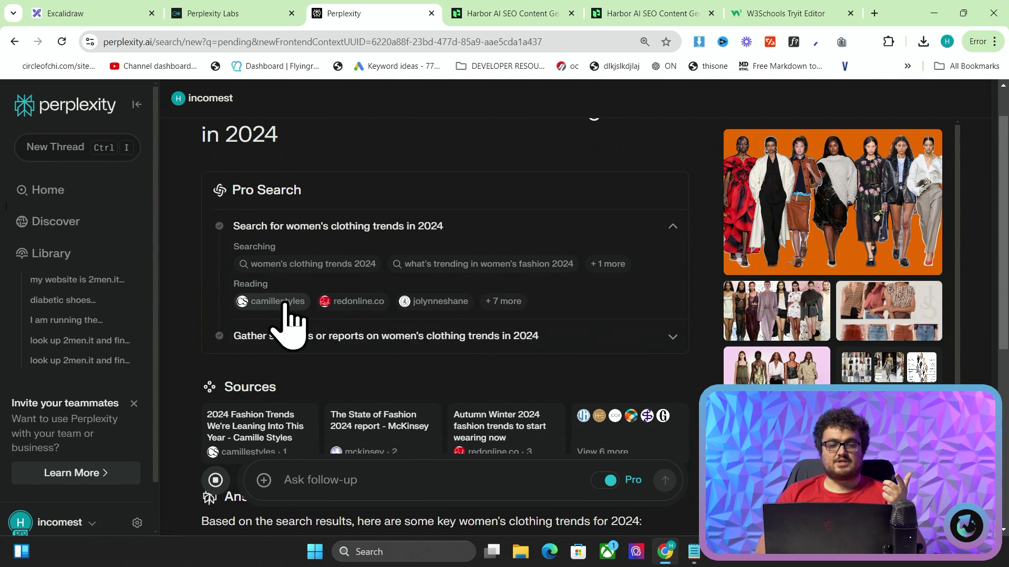
click(512, 339)
scroll(499, 339, down, 1)
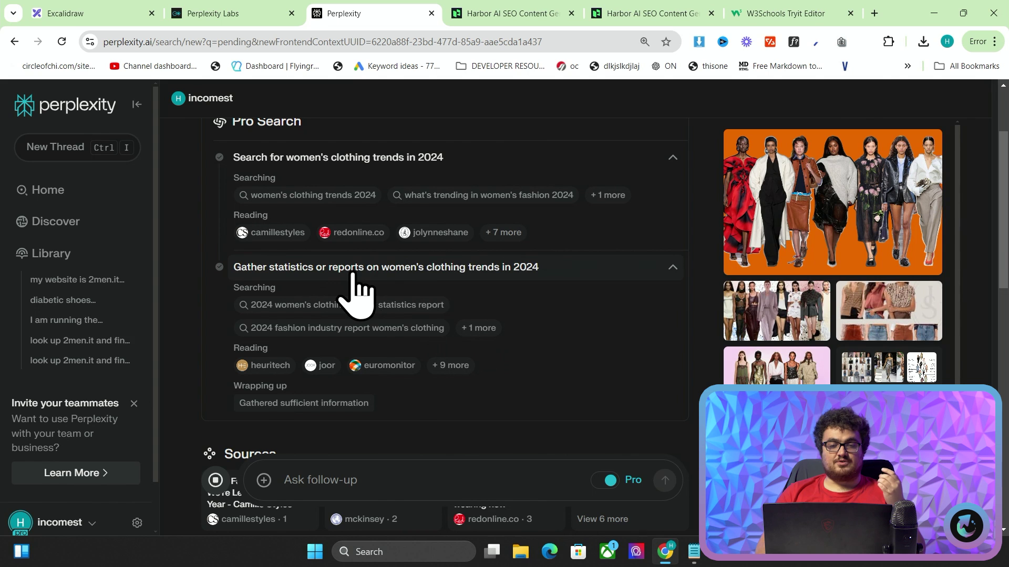
scroll(344, 360, down, 2)
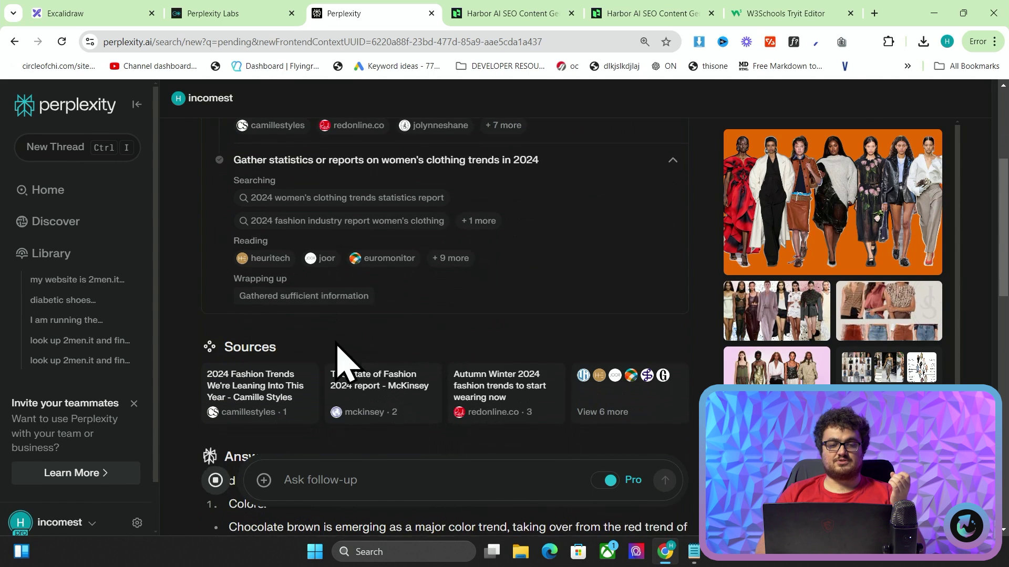
scroll(439, 281, down, 2)
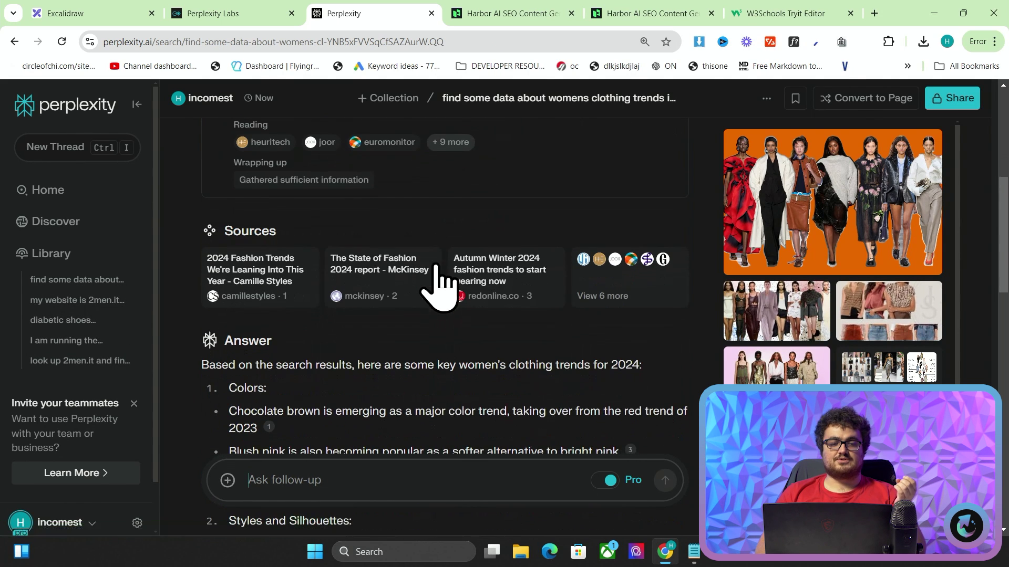
scroll(415, 247, down, 3)
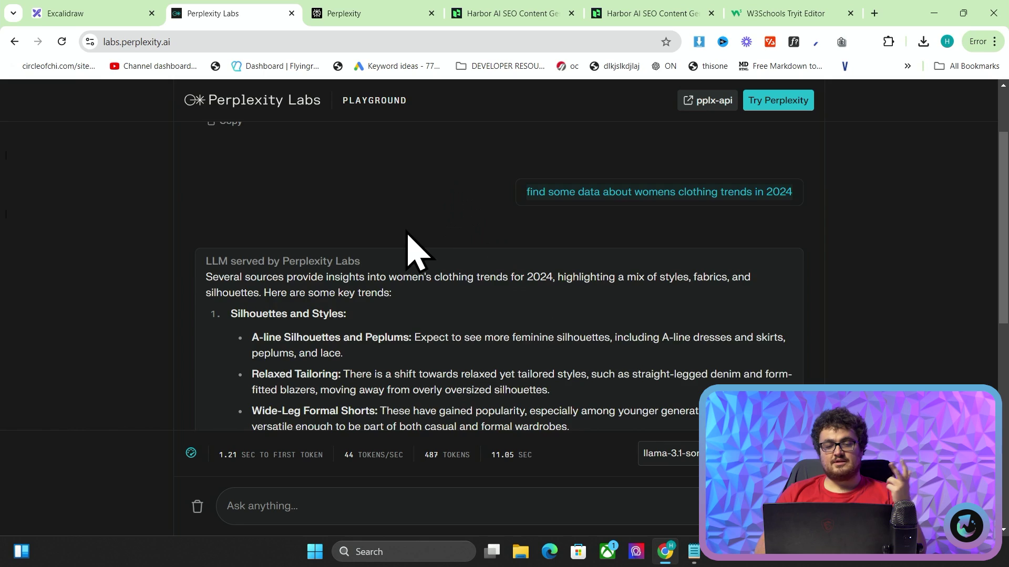
Step: Compare the Labs clothing-trends answer against the main Perplexity answer by scrolling both
scroll(374, 279, down, 4)
scroll(375, 273, up, 4)
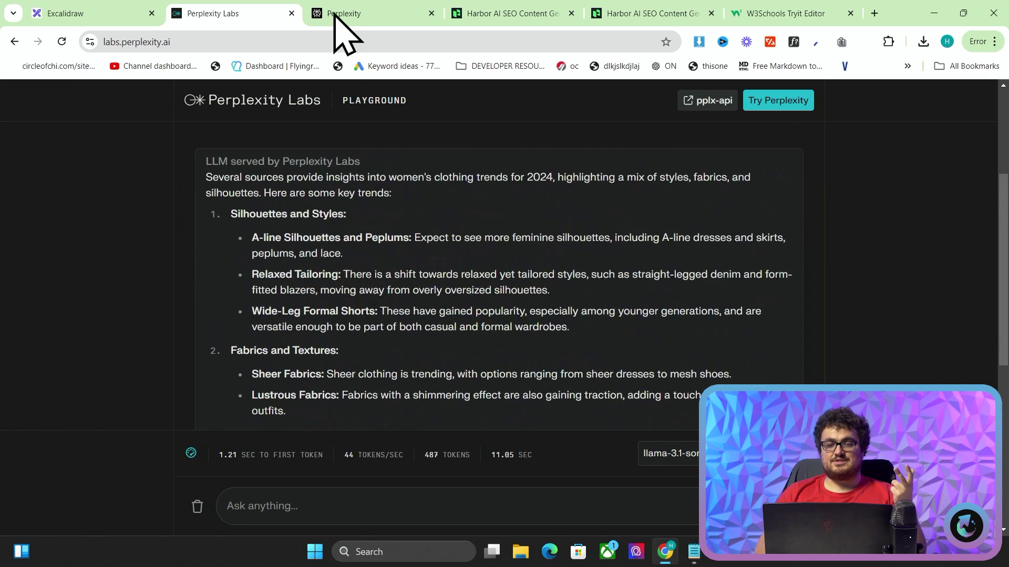
click(339, 14)
scroll(451, 330, down, 1)
scroll(444, 310, up, 2)
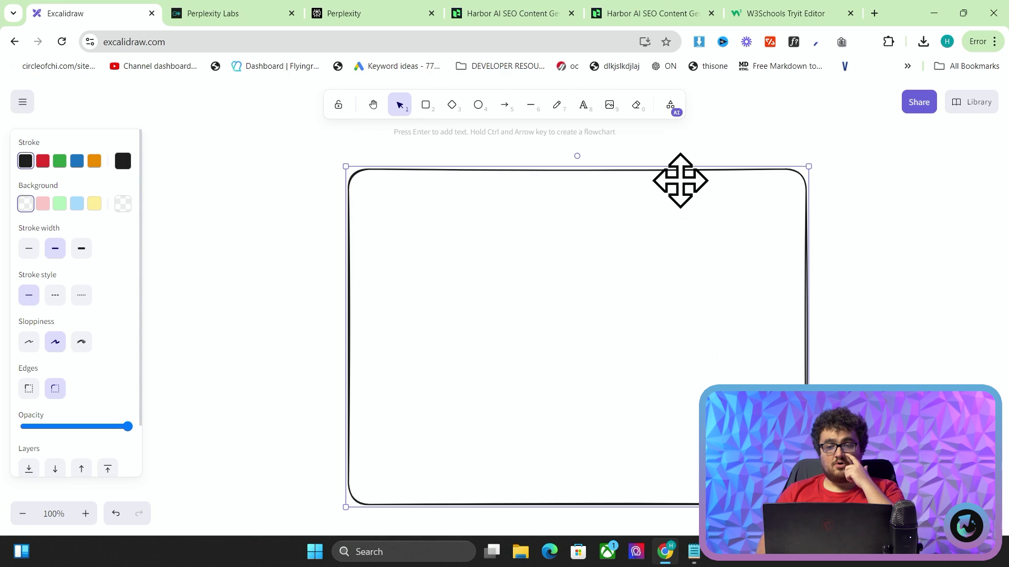
Step: Draw a large rounded box with an extra-large text block headed 'The keyword is refined'
drag(680, 180, 613, 146)
click(584, 105)
click(312, 169)
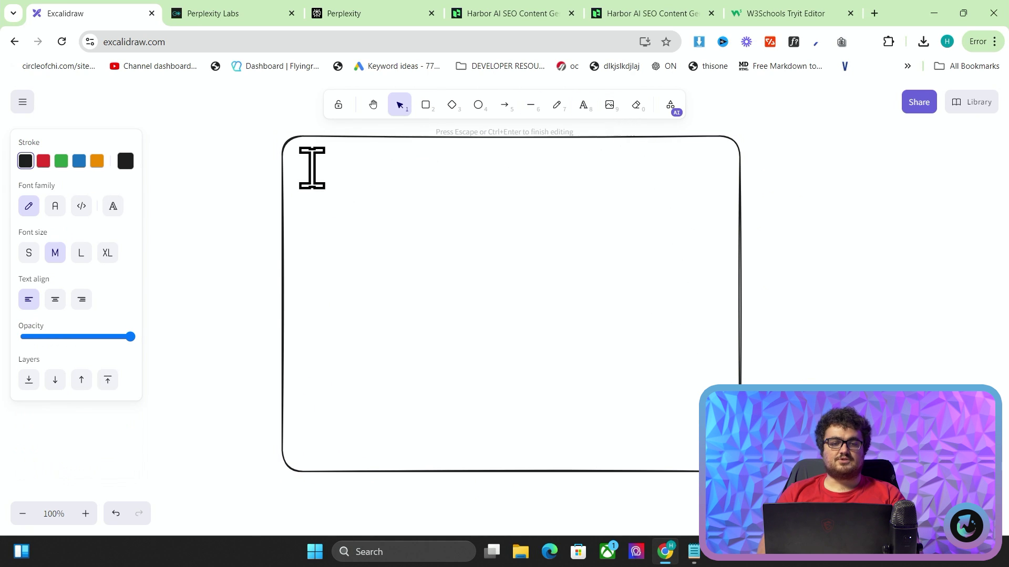
click(107, 252)
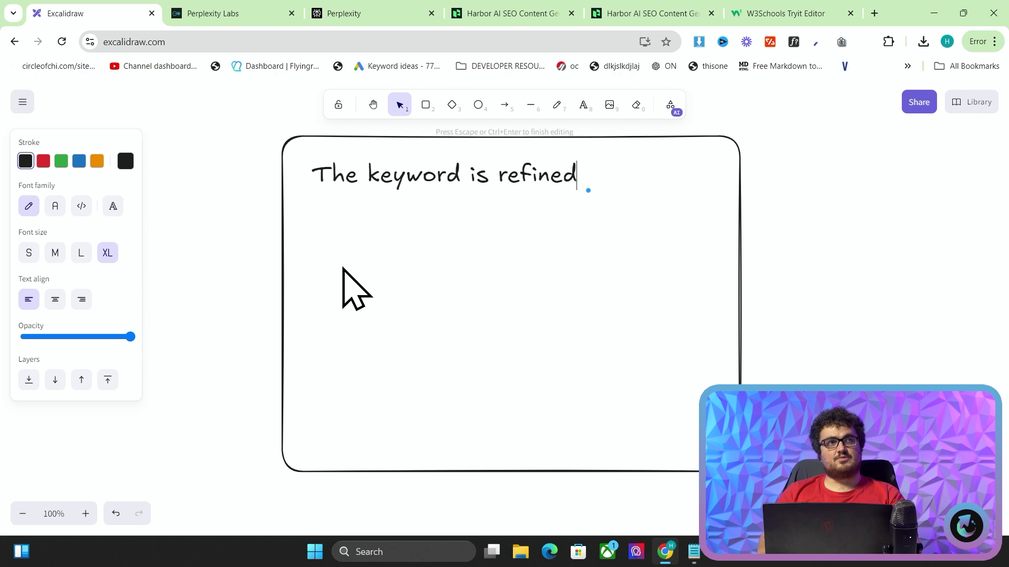
Step: Paste the Harbor Main Keyword 'Tailor-Made Elegance: Your Italian Suit Guide' on a new line in the box
click(512, 14)
triple_click(559, 318)
key(ctrl+z)
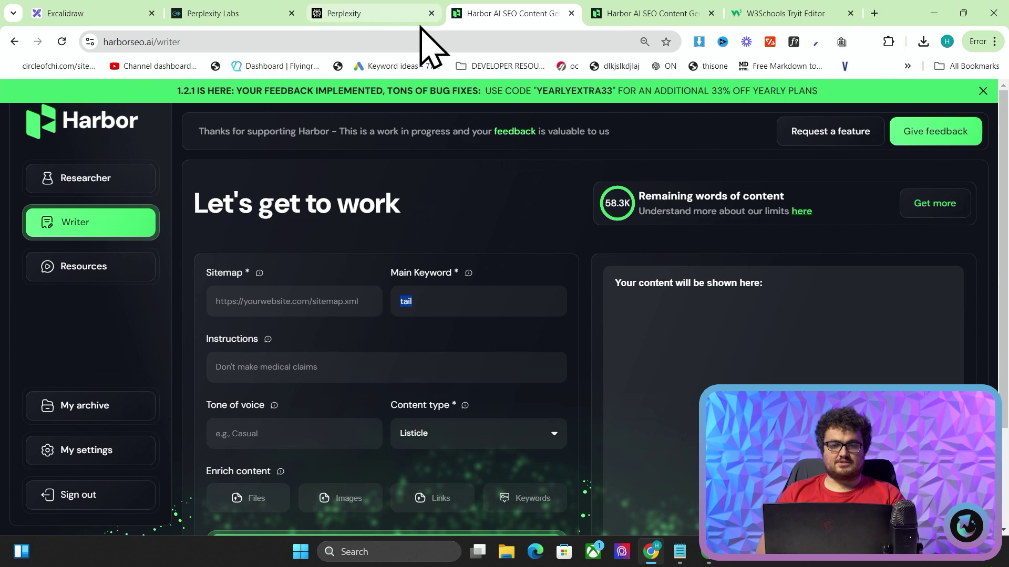
click(132, 15)
click(508, 189)
key(Return)
key(Return)
key(ctrl+v)
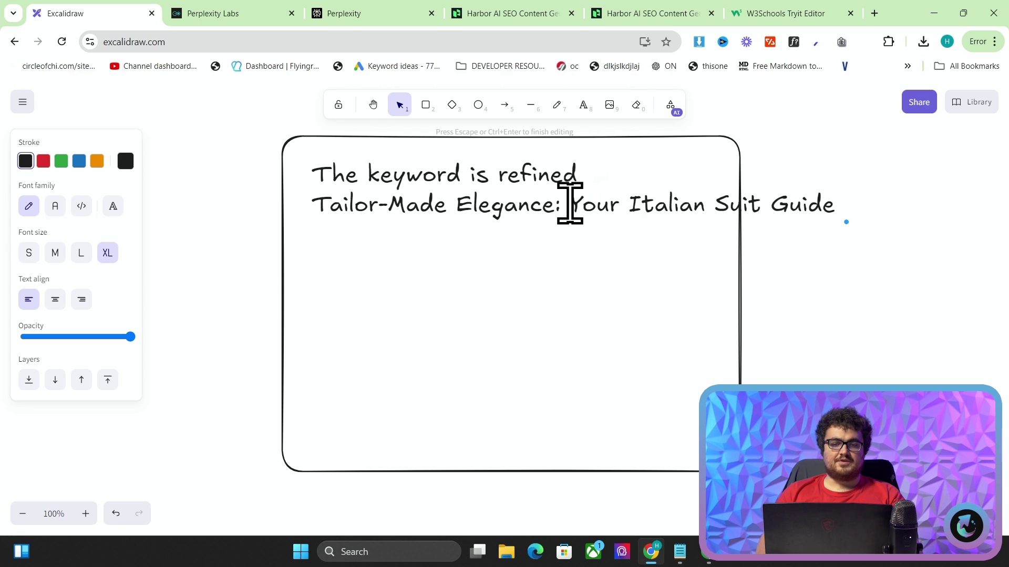
Step: Trim the keyword line to 'Italian Suit Guide' and add the research-task, Google search and reverse-engineering steps below
drag(624, 199, 316, 192)
key(BackSpace)
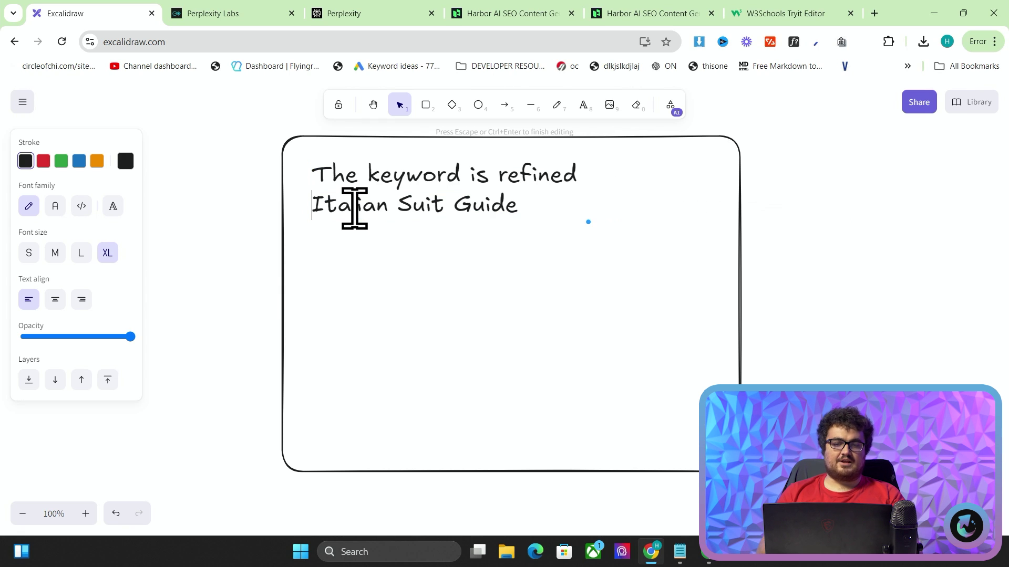
drag(520, 208, 306, 210)
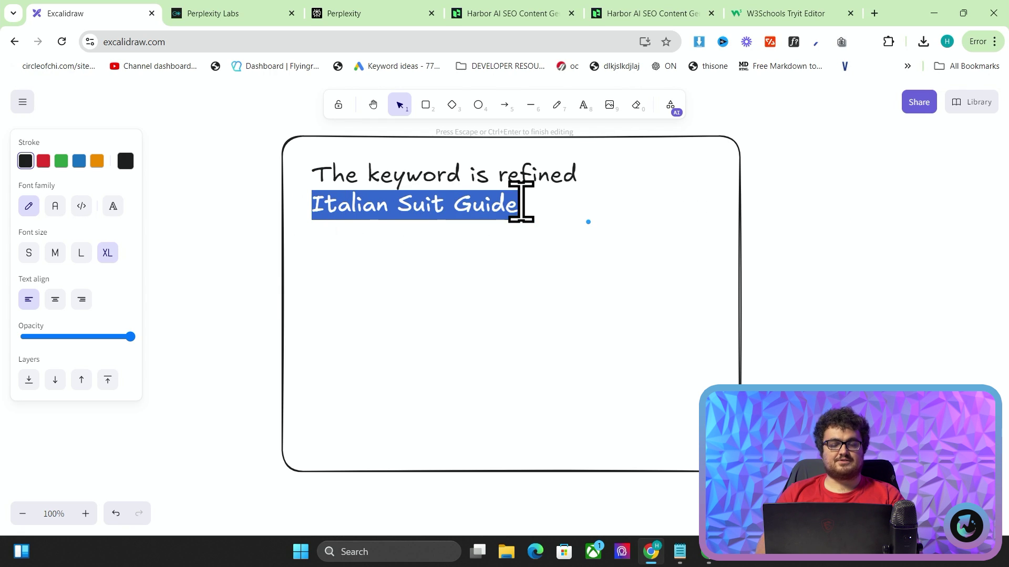
key(End)
key(Return)
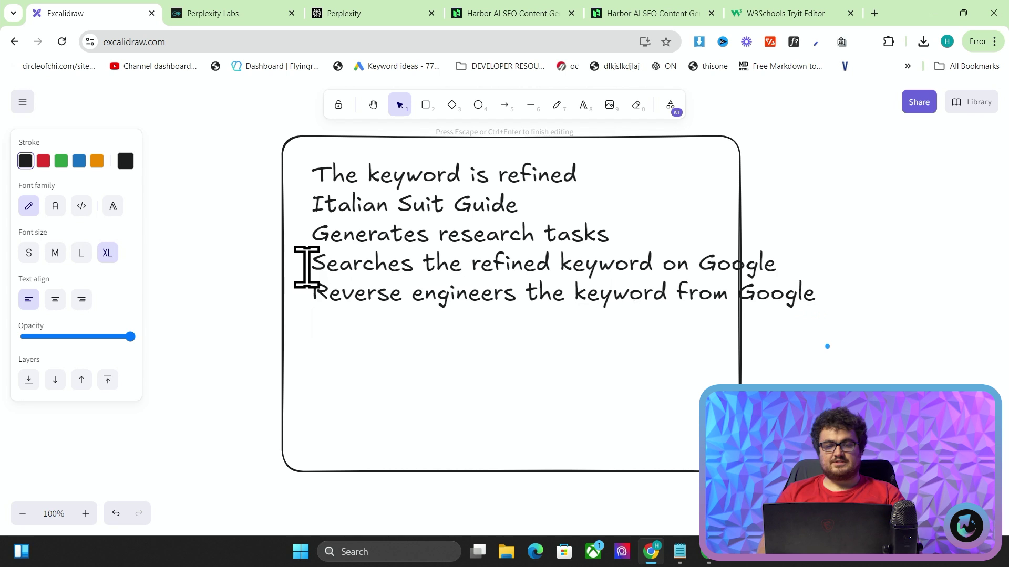
drag(307, 263, 867, 338)
click(798, 310)
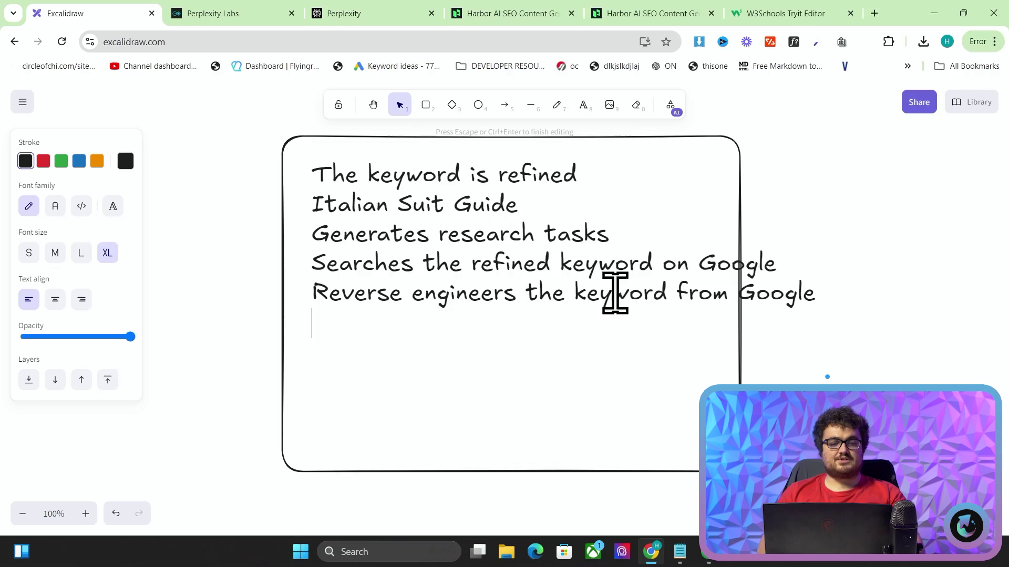
Step: Begin the 'Generates questions to fulfill task' line in the workflow box
text(Ge)
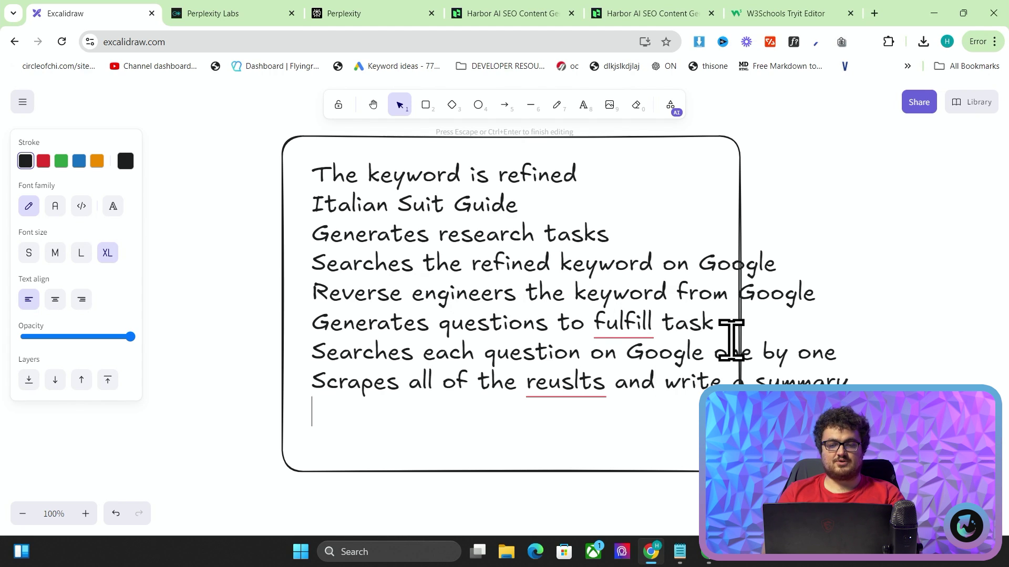
Step: Continue the final line 'Writes a summary of the su…' below the scraping step
text(a summary of)
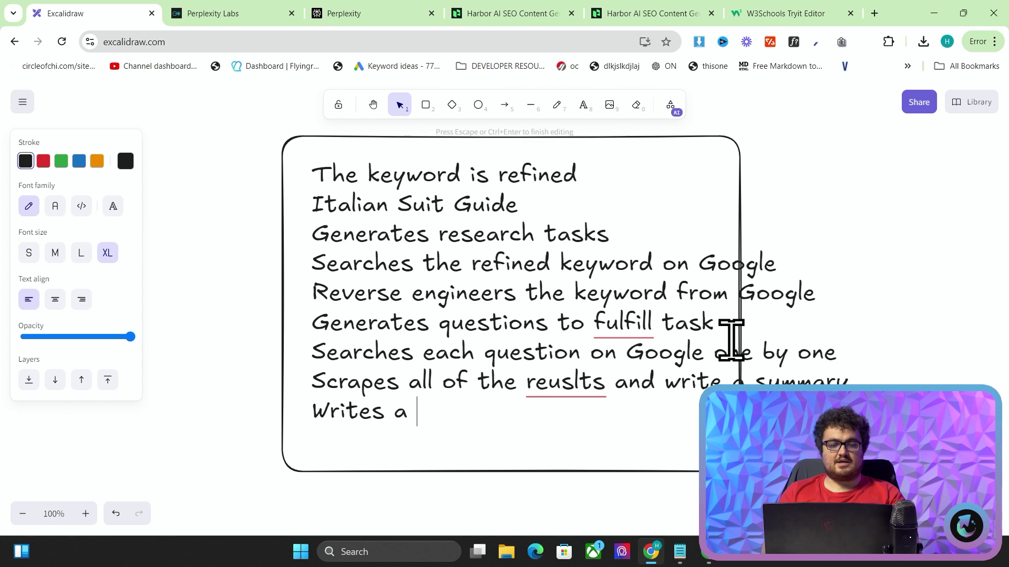